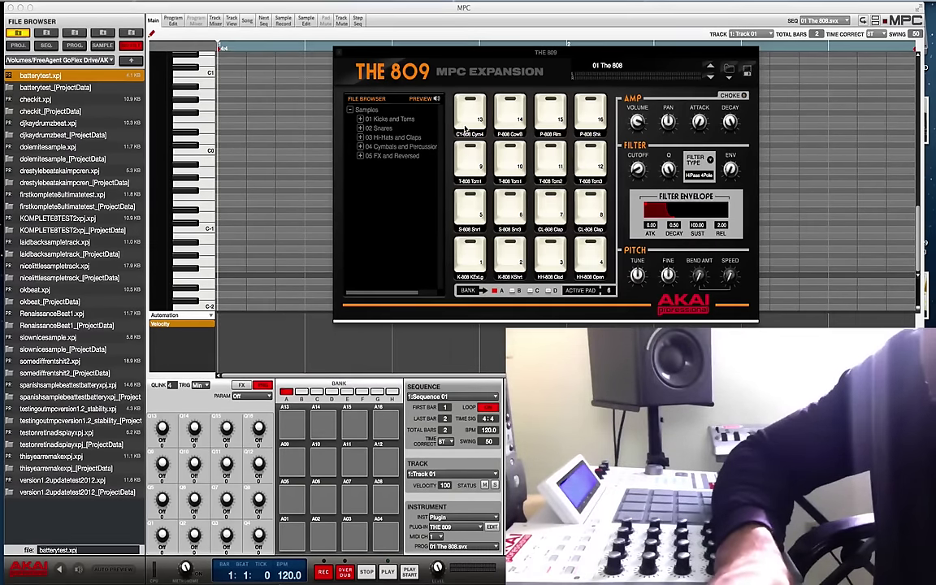
Close and reopen THE 809 editor, then make pad 6 (T-808 Snr3 snare) active
key("super+w")
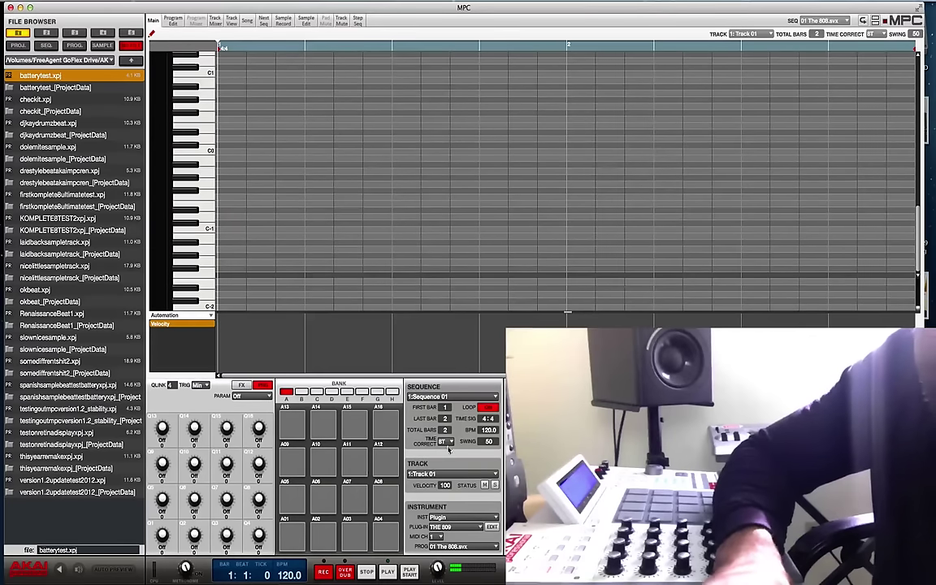
left_click(493, 527)
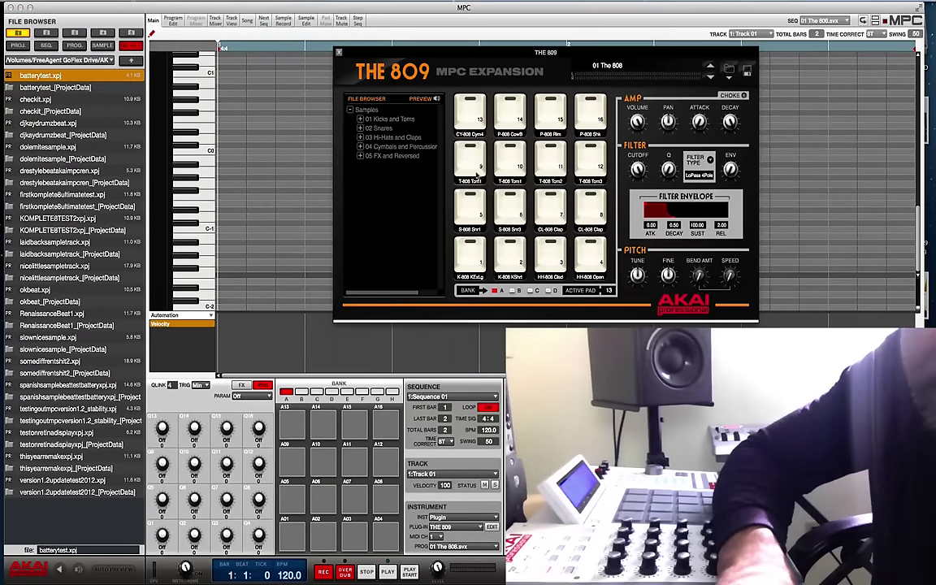
left_click(505, 197)
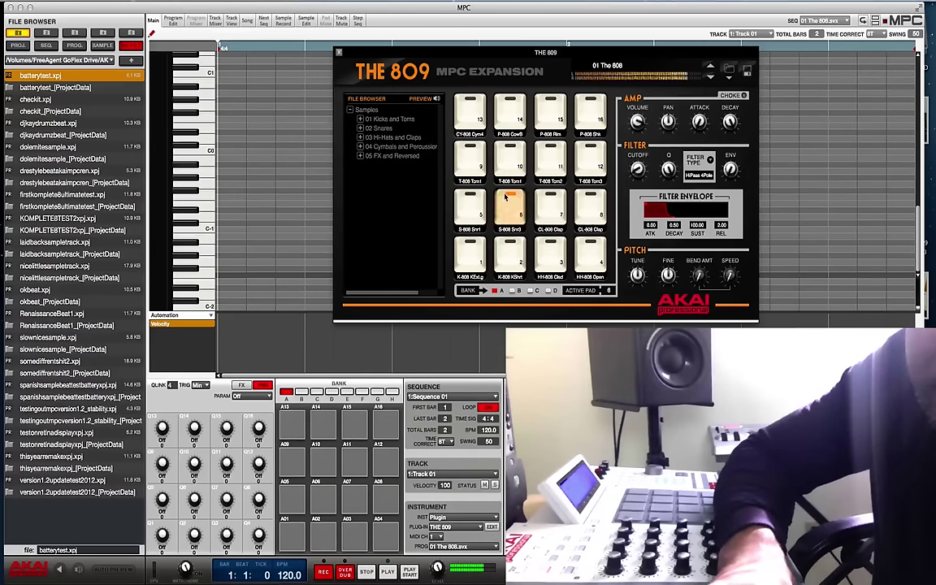
Expand the 02 Snares folder and audition snares from S-808 Snr5 through S-Arrogance
double_click(389, 130)
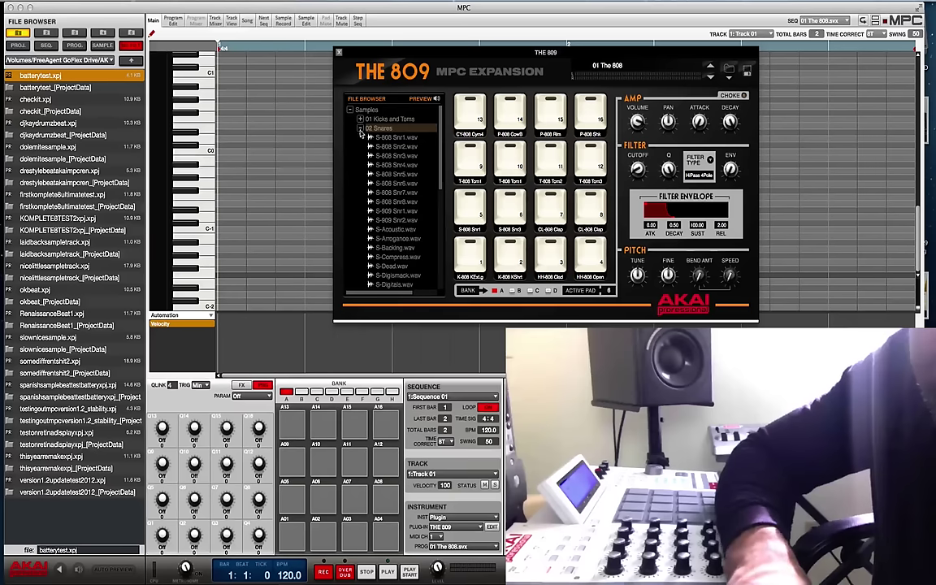
left_click(390, 175)
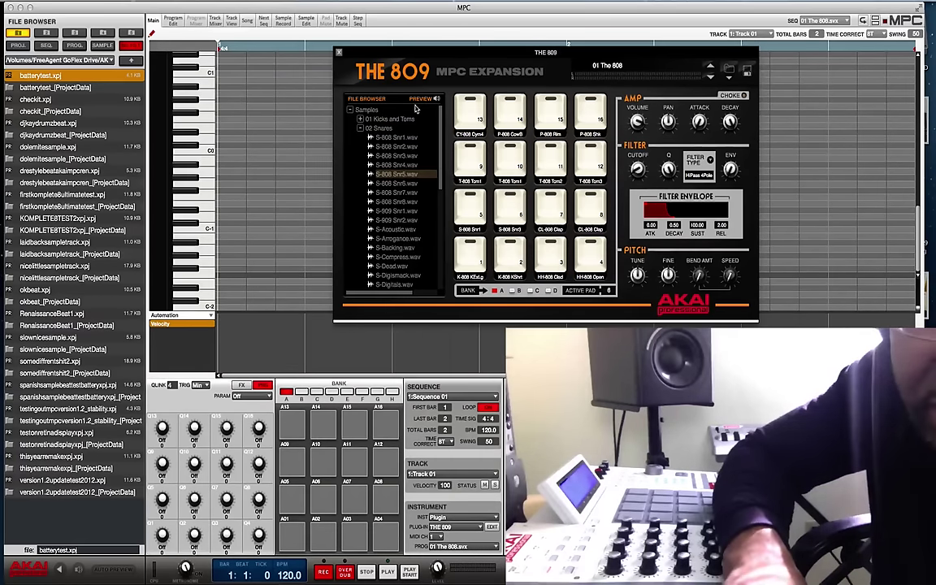
left_click(388, 184)
left_click(388, 192)
left_click(388, 202)
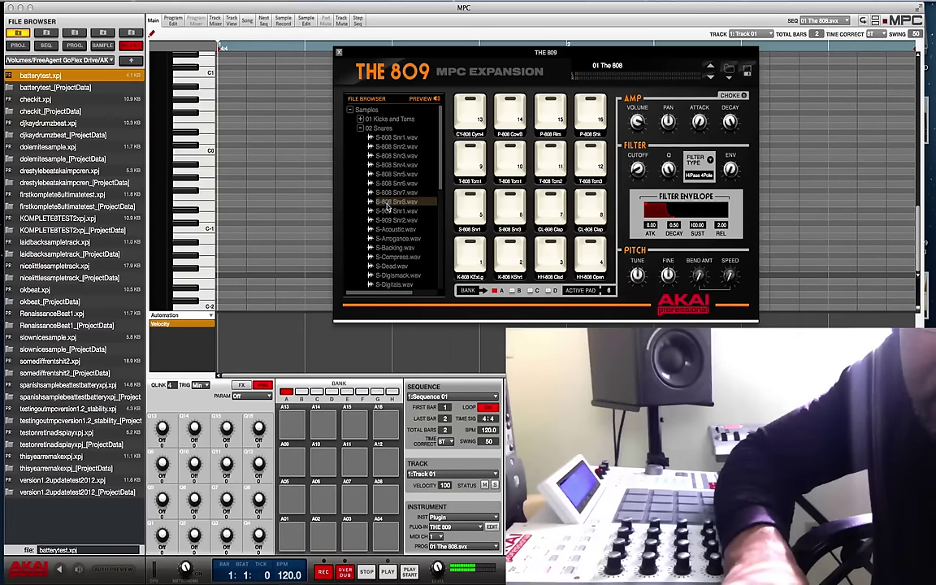
left_click(389, 212)
left_click(388, 220)
left_click(388, 229)
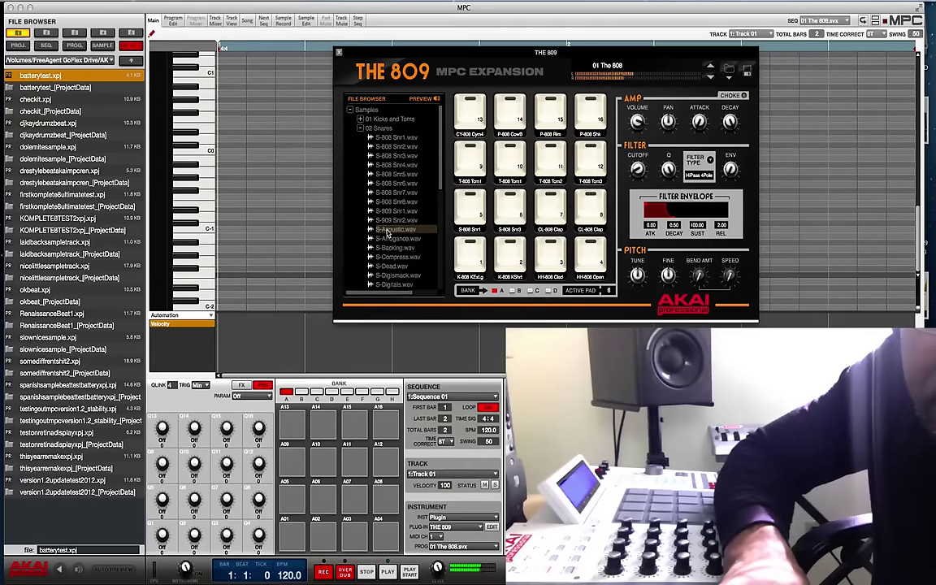
left_click(387, 239)
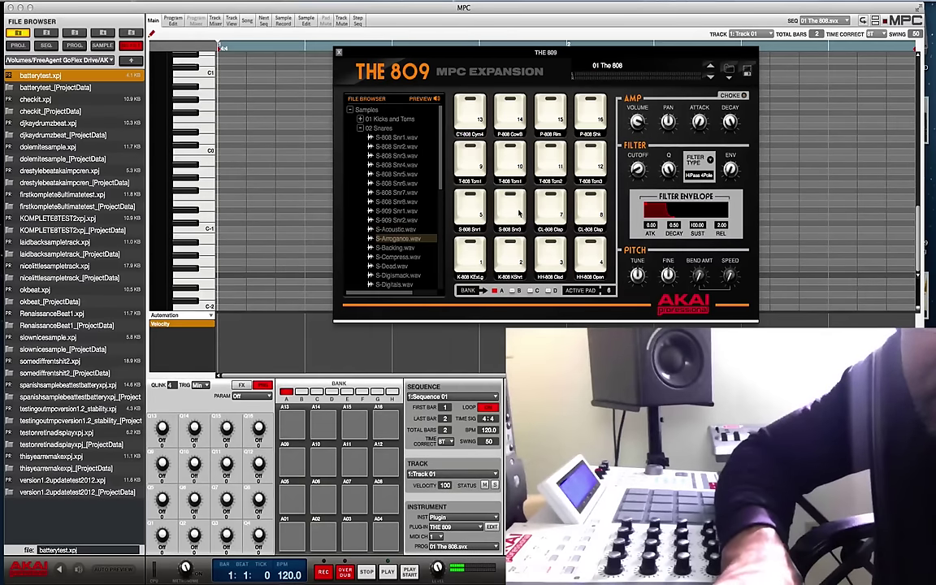
Load S-Arrogance.wav onto pad 6, audition nearby snares, and collapse 02 Snares
left_click_drag(400, 242, 510, 208)
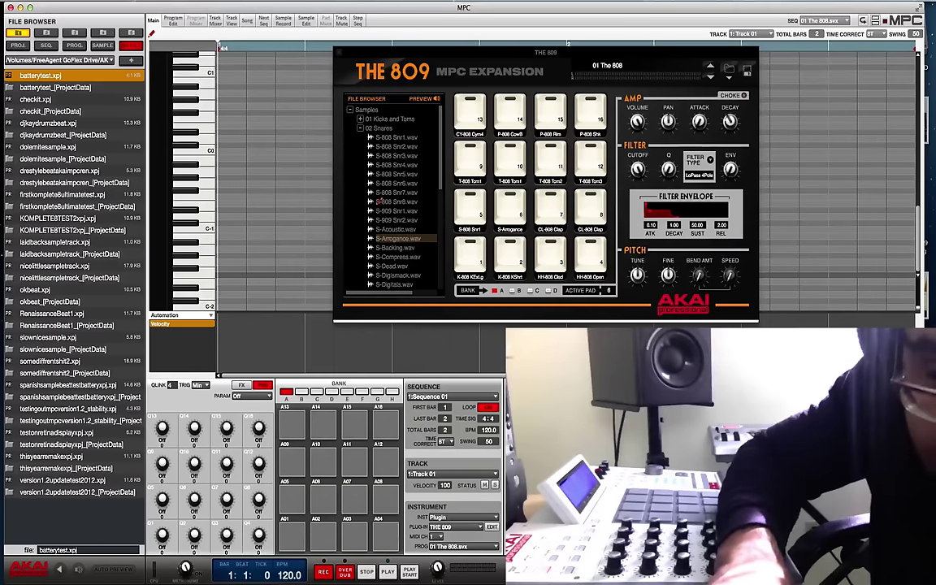
key("Up")
key("Up")
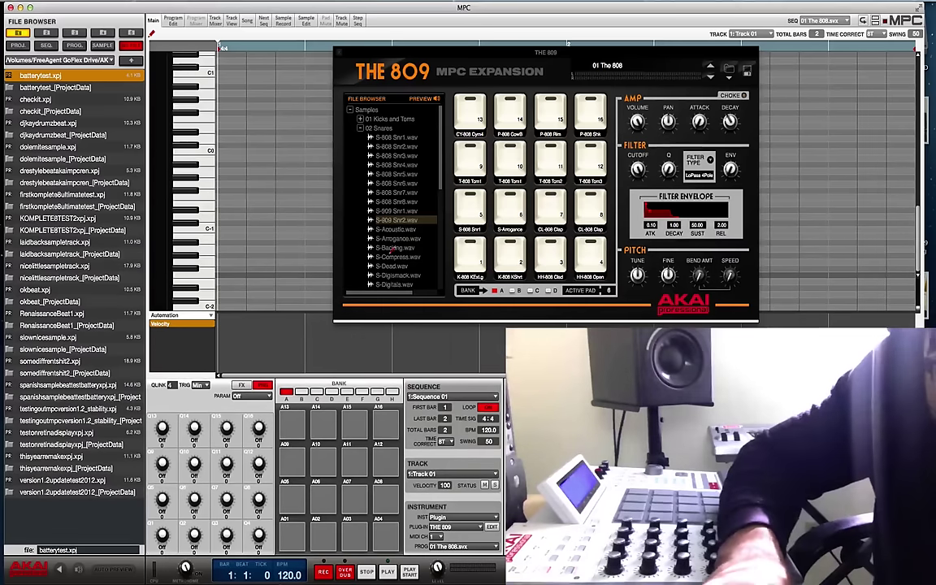
key("Down")
key("Down")
key("Down")
key("Down")
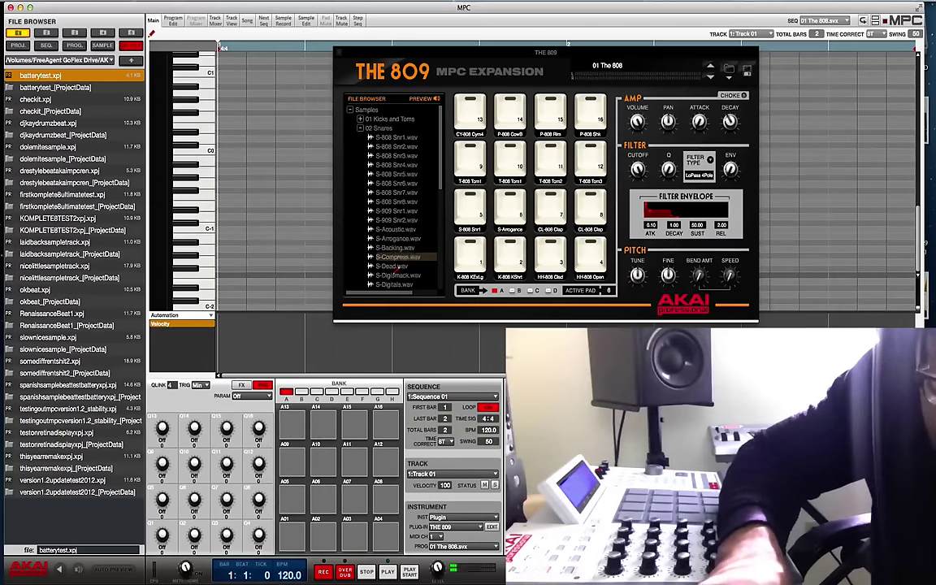
key("Down")
key("Down")
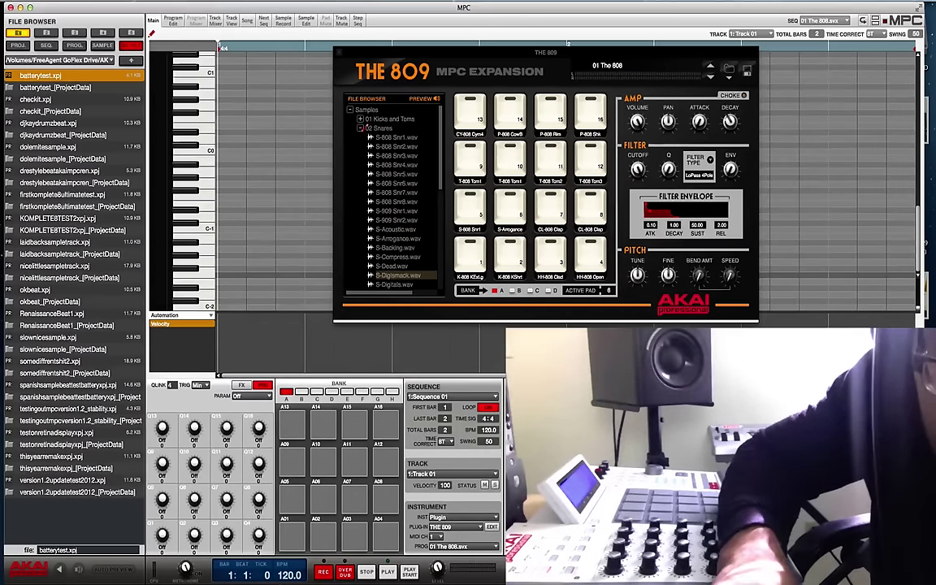
left_click(360, 128)
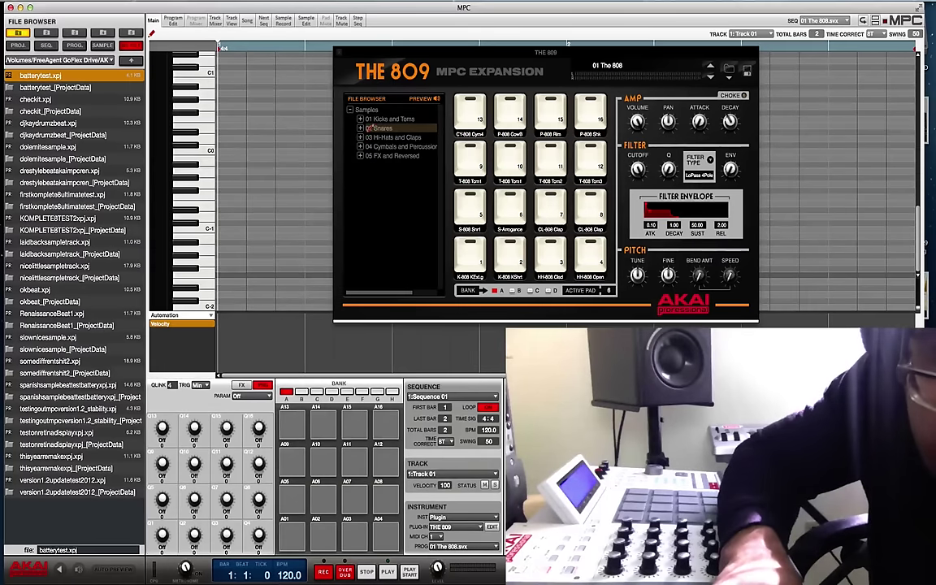
Audition kicks in 01 Kicks and Toms, then load K-Clippy.wav onto pad 1
left_click(361, 120)
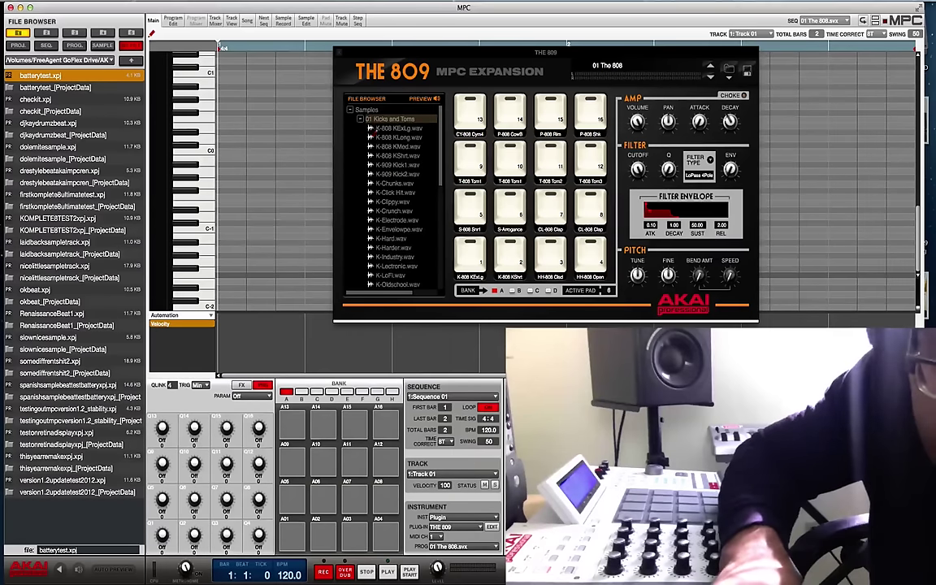
left_click(389, 148)
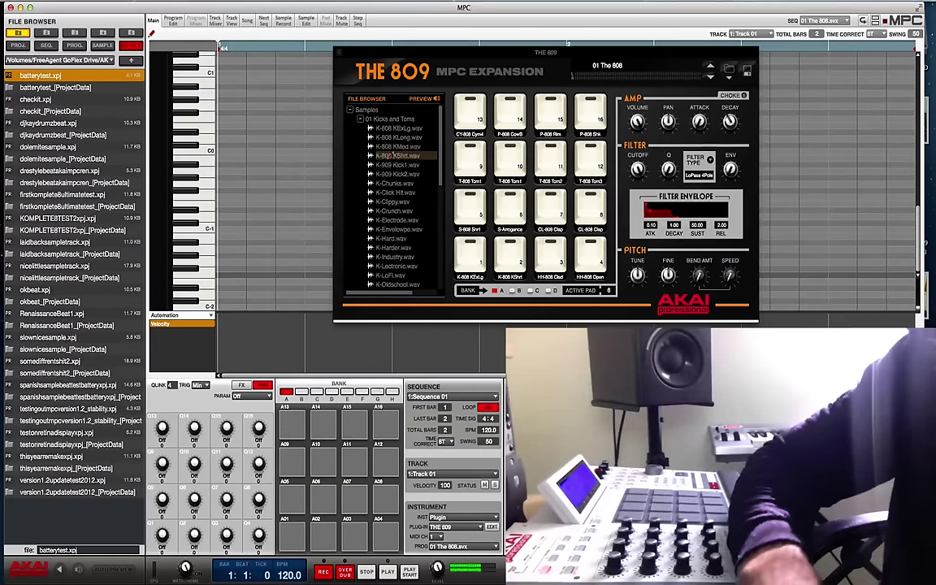
left_click(390, 184)
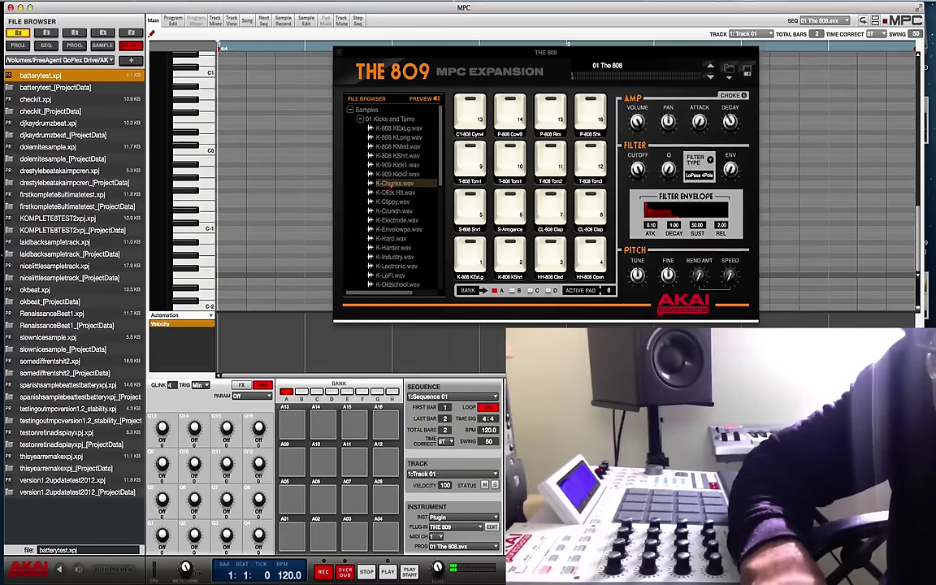
left_click(389, 193)
left_click(387, 202)
left_click(381, 210)
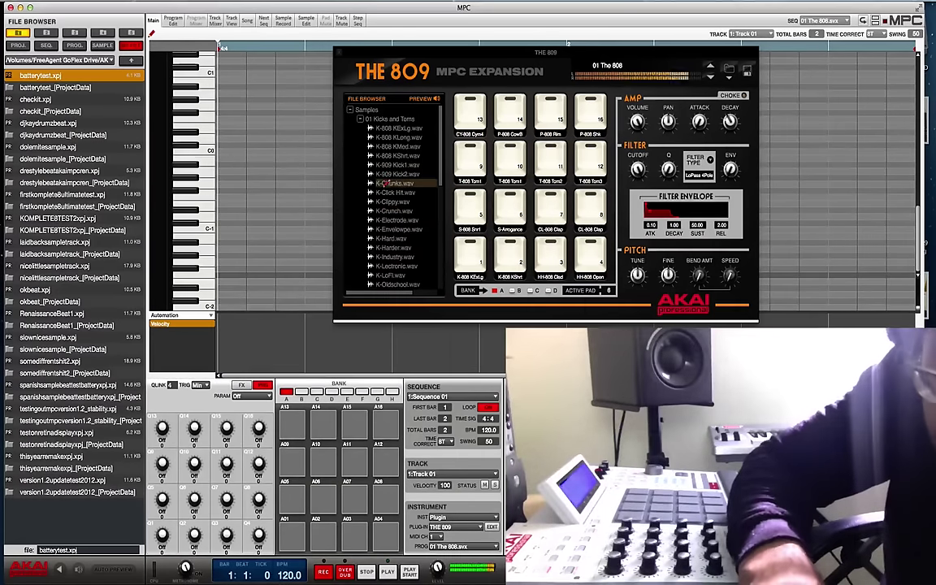
left_click(386, 203)
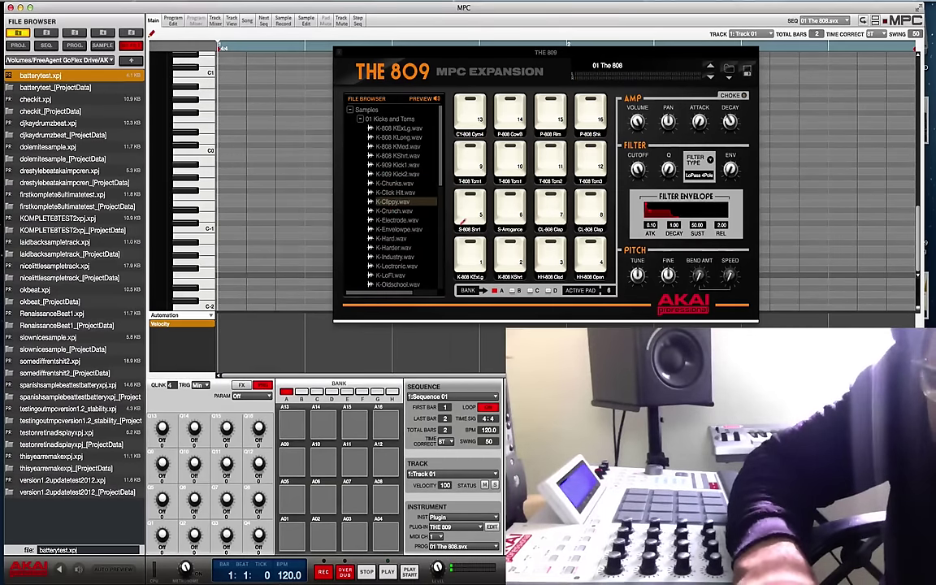
left_click(467, 244)
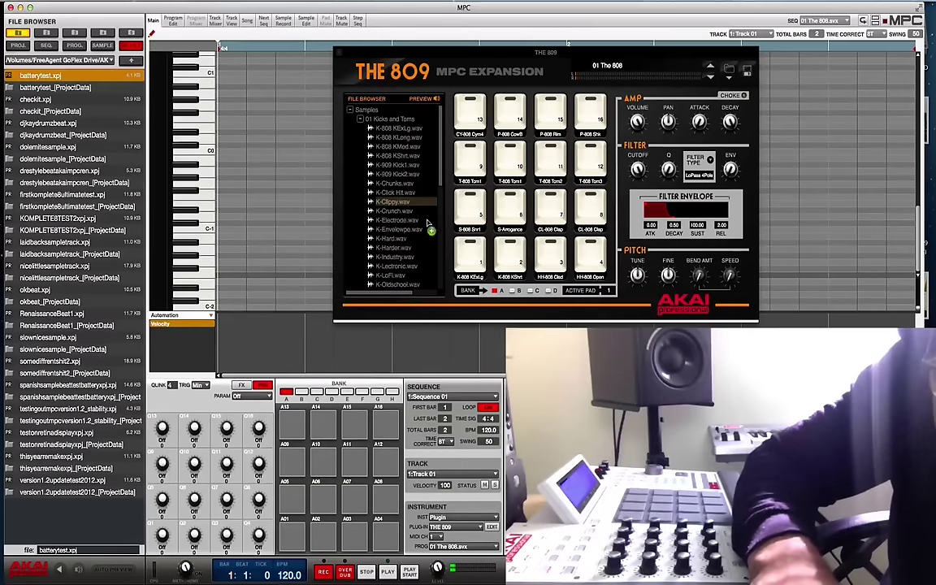
left_click_drag(389, 203, 467, 254)
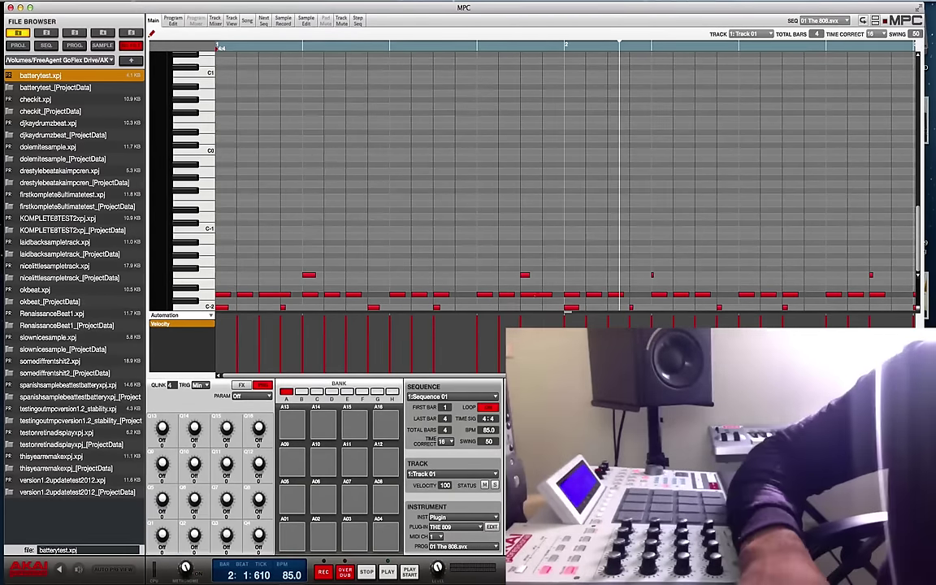
left_click(491, 526)
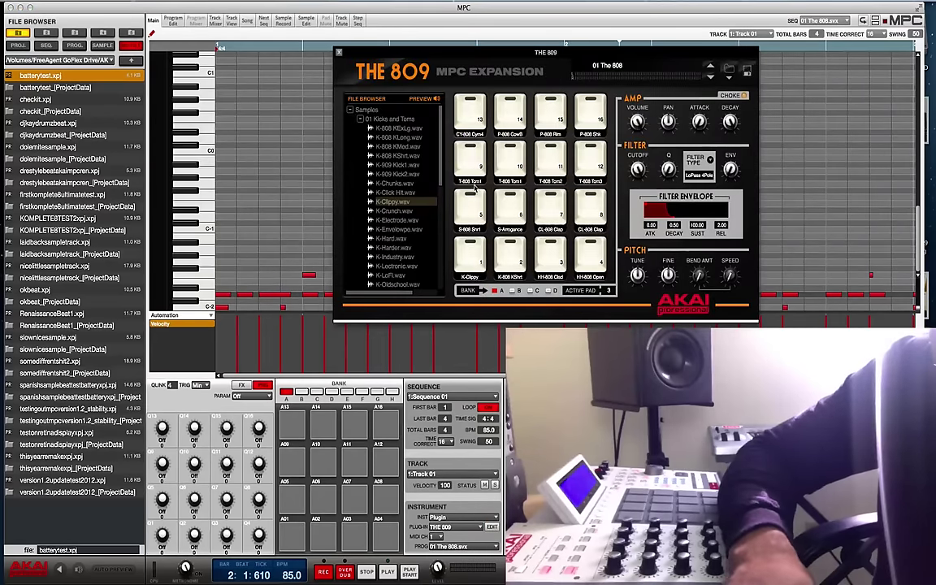
left_click(494, 120)
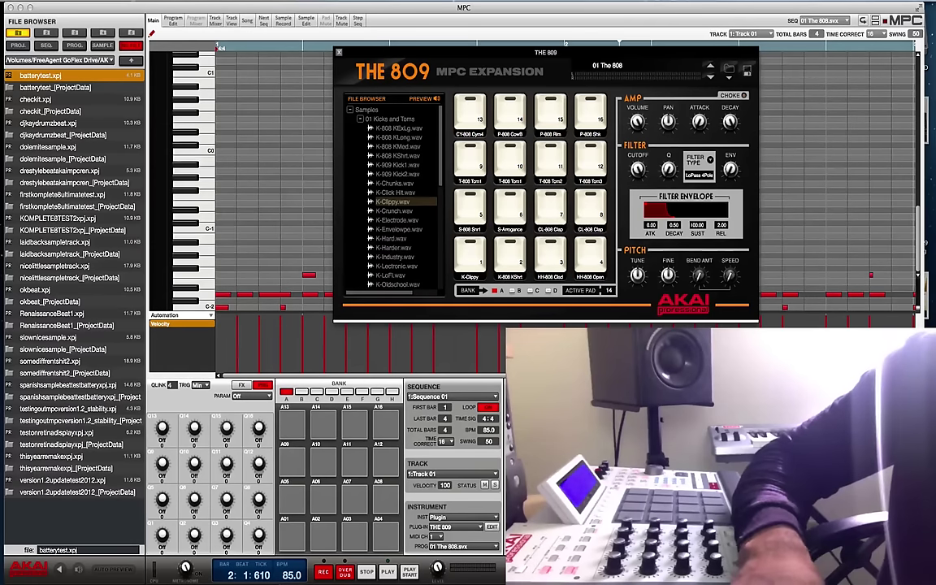
left_click(634, 14)
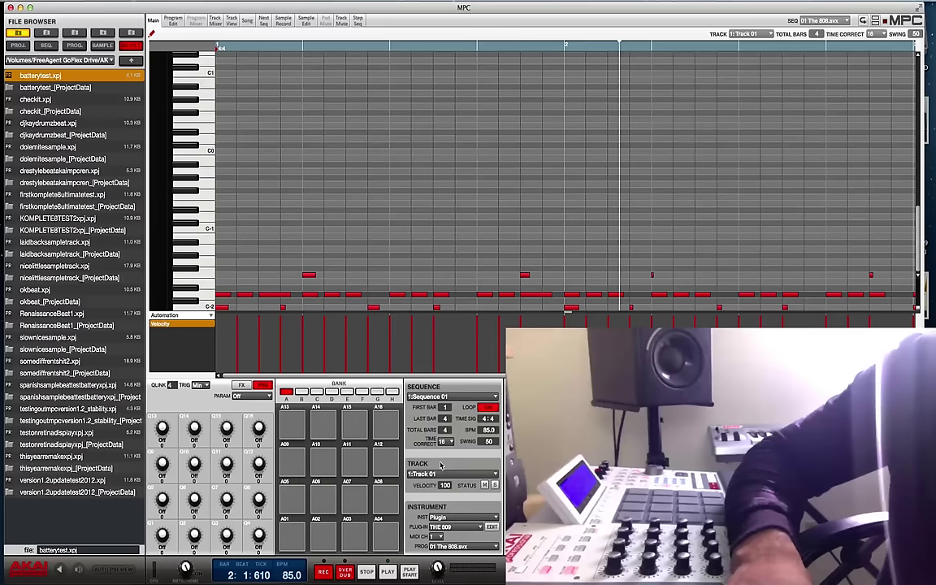
Reopen THE 809 editor and audition the S-Arrogance snare on pad 6
left_click(493, 528)
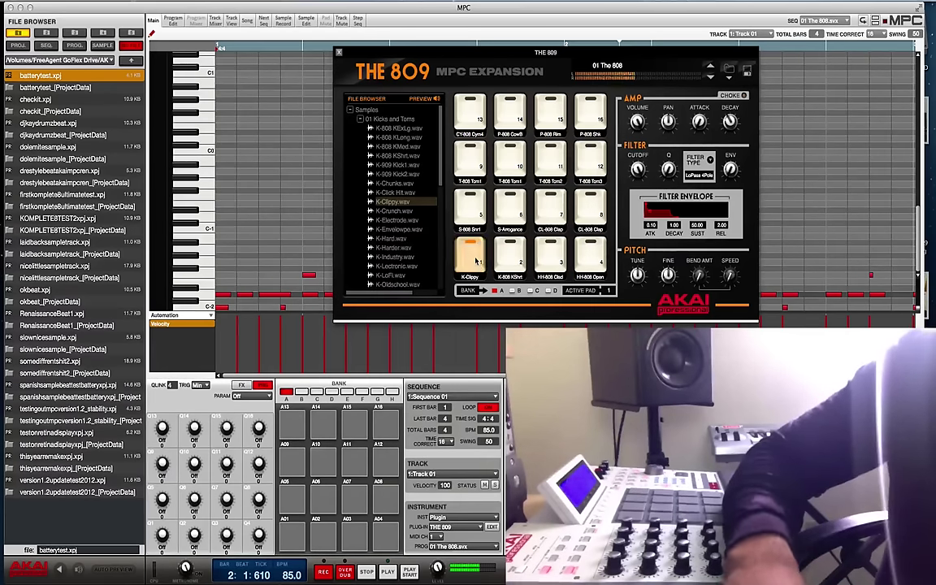
left_click(512, 210)
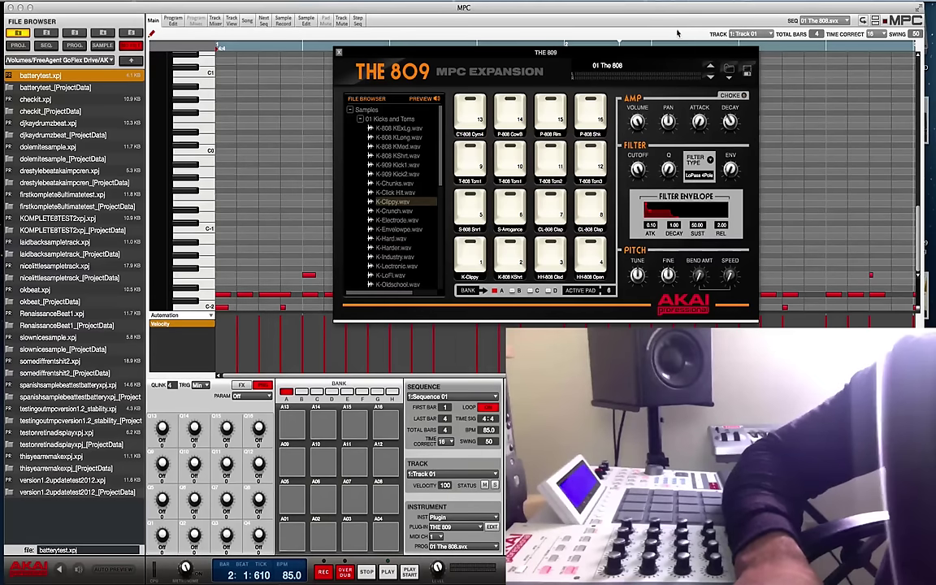
left_click(15, 6)
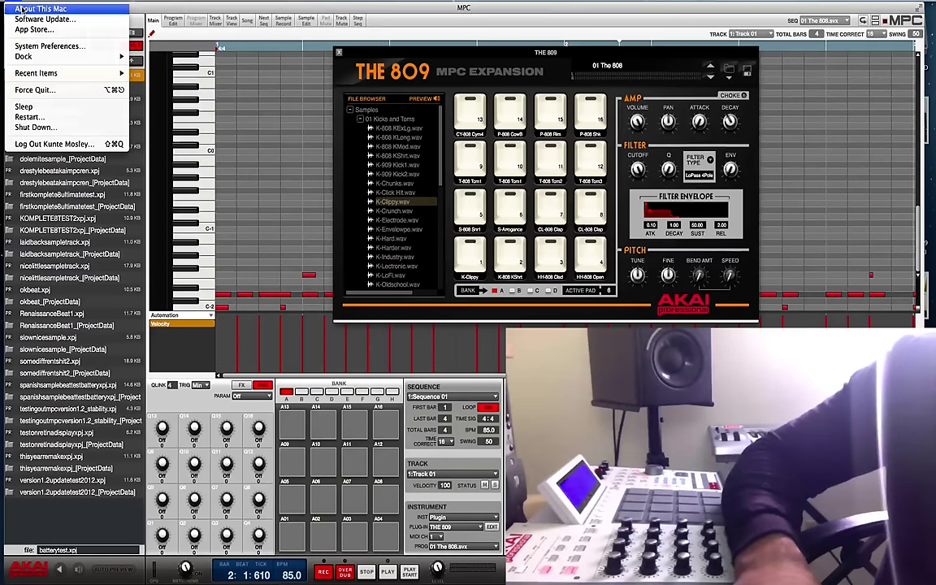
left_click(18, 8)
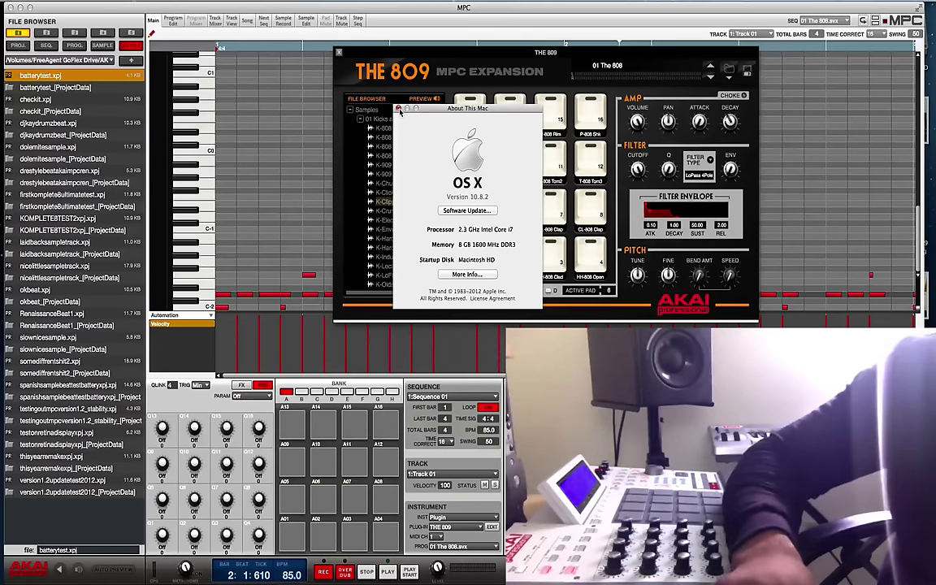
left_click(398, 109)
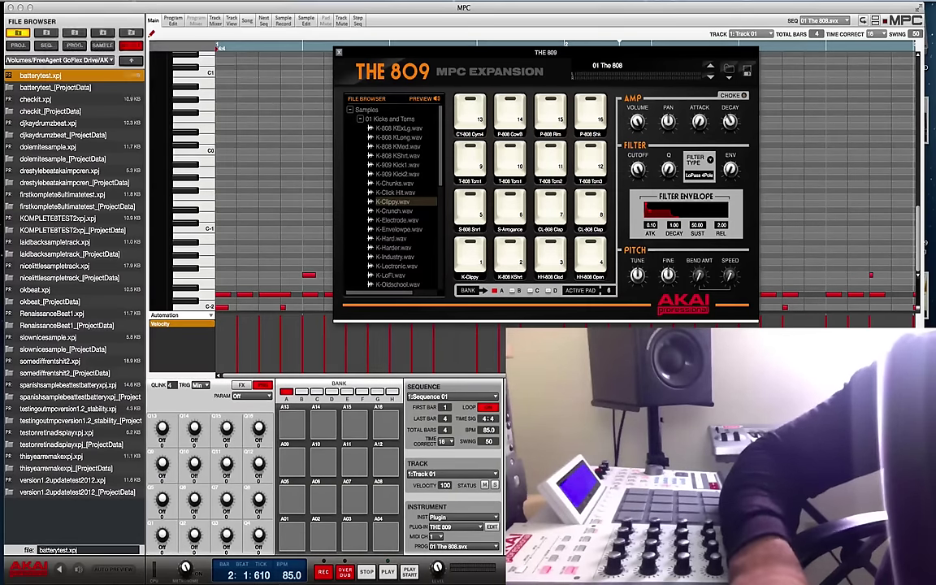
Save the project as test2 using File > Save Project As
left_click(62, 3)
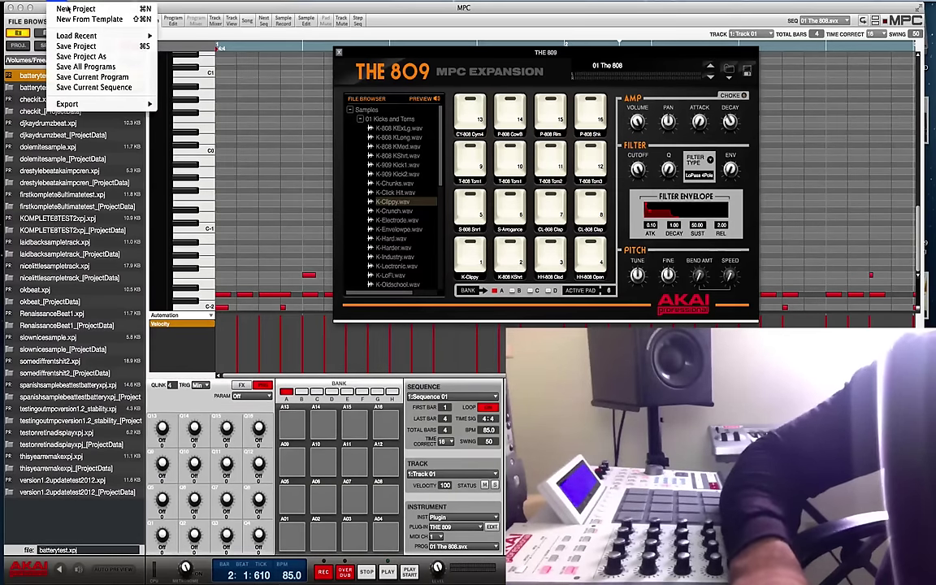
left_click(81, 57)
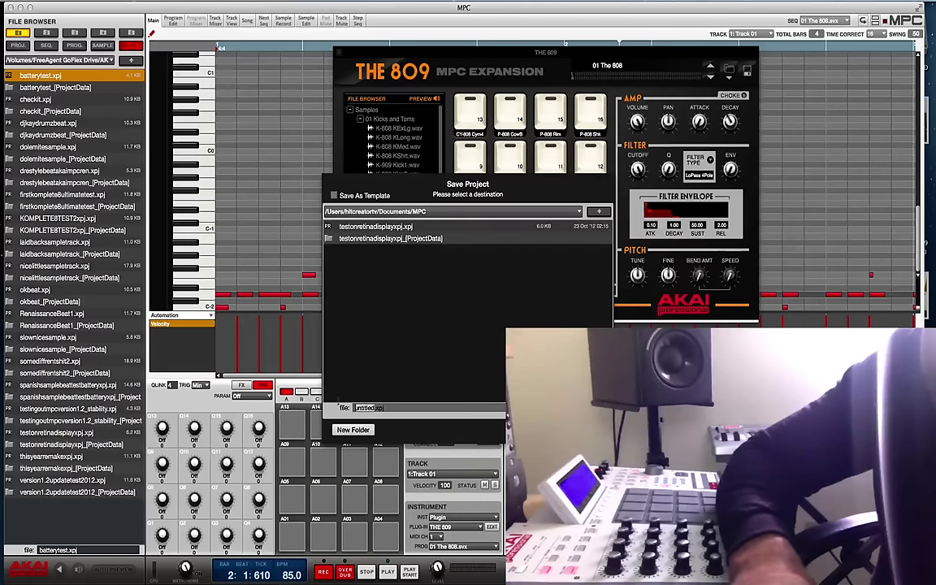
key("BackSpace")
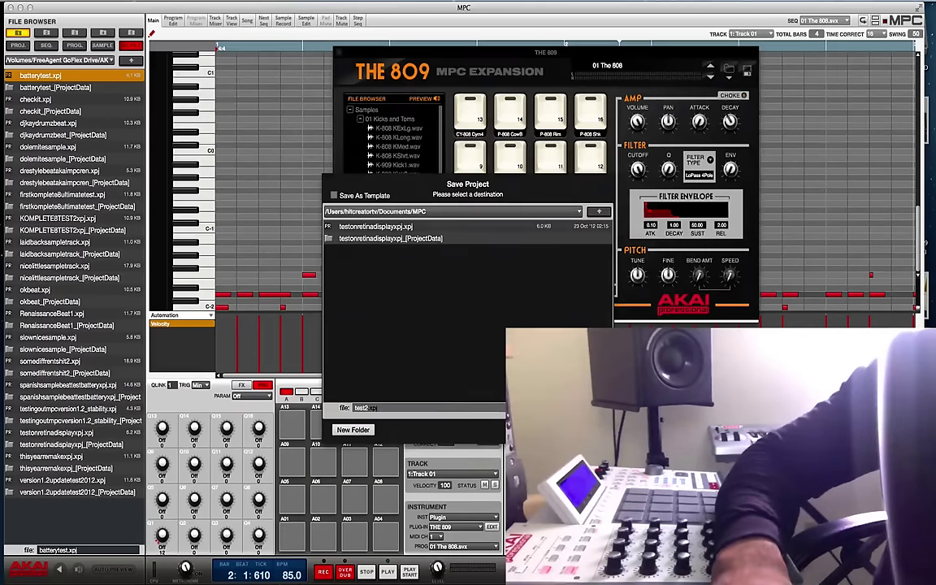
key("Return")
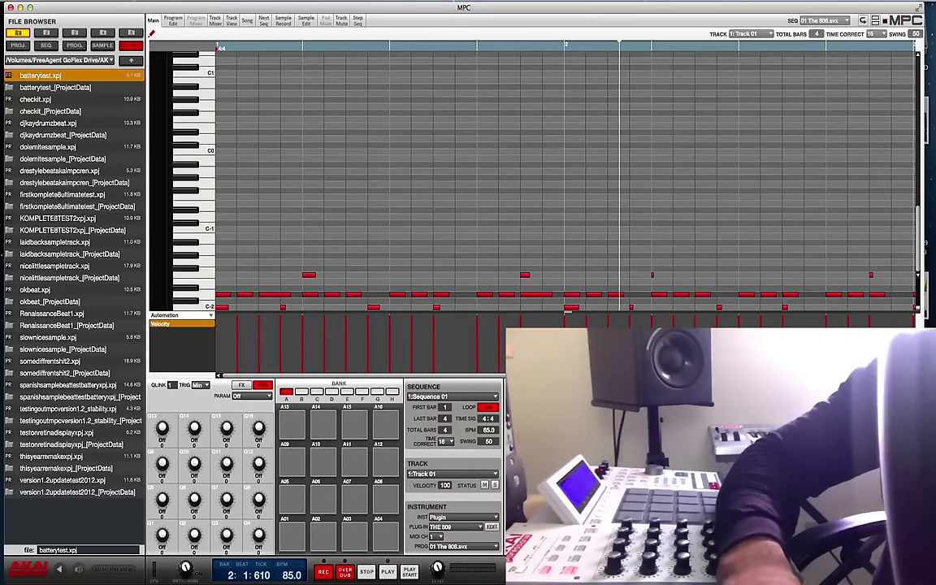
Quit MPC from the application menu
left_click(37, 8)
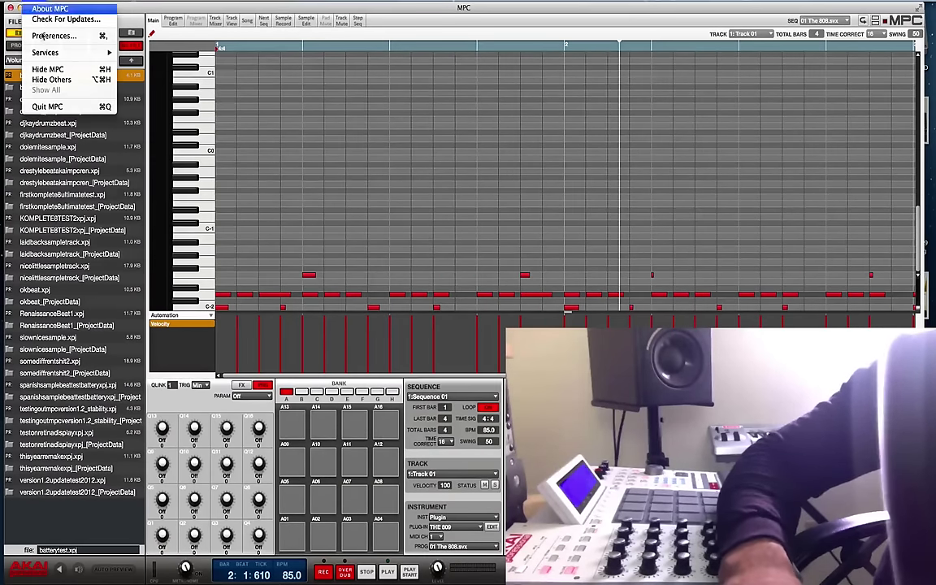
left_click(48, 107)
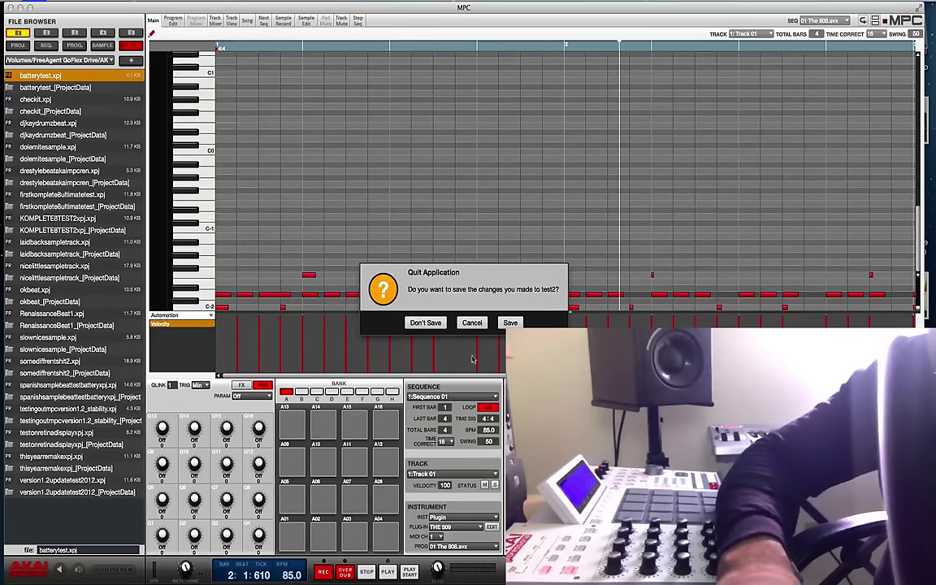